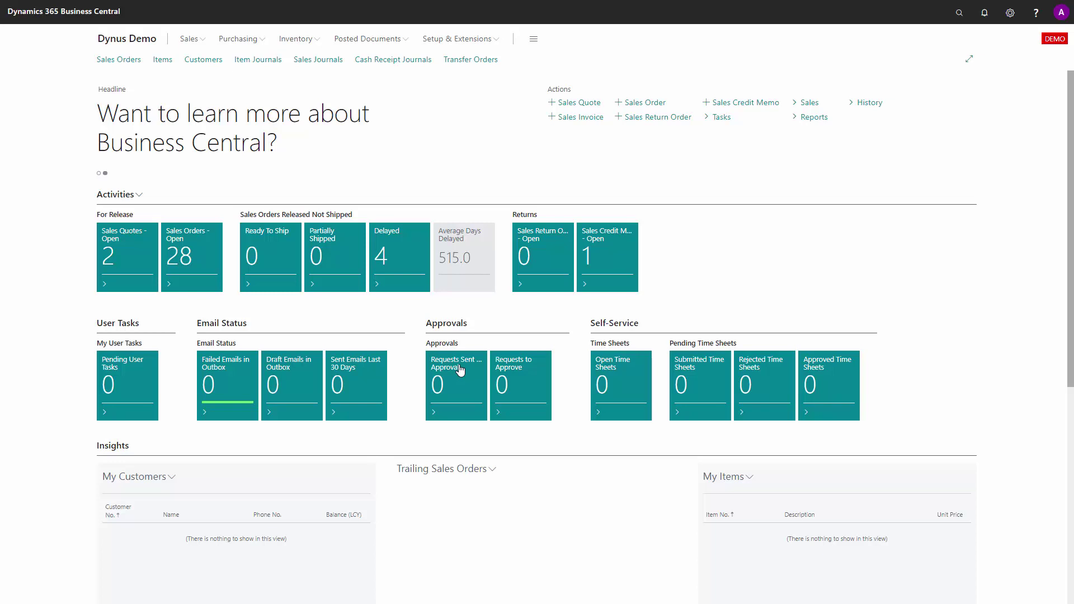
Search 'mob flow' and go to the Mobile Flows page
click(958, 15)
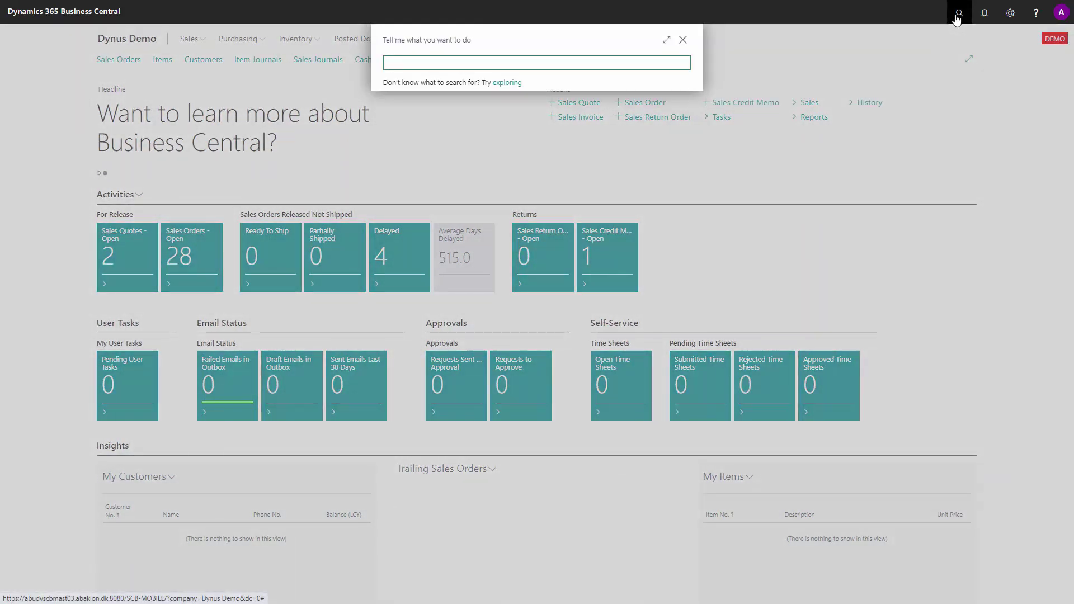
text(mob)
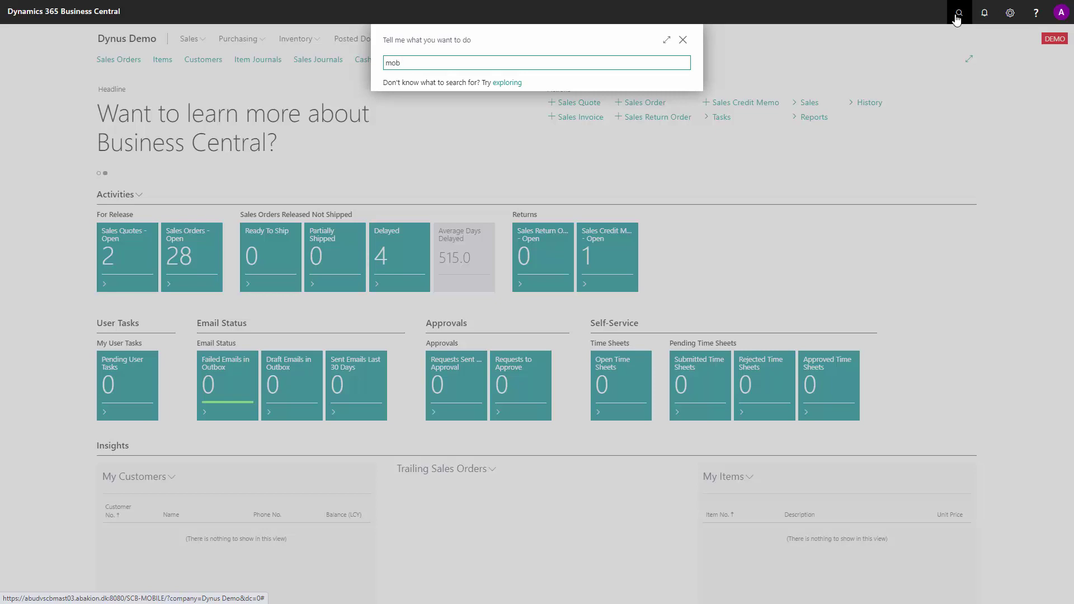
text( flow)
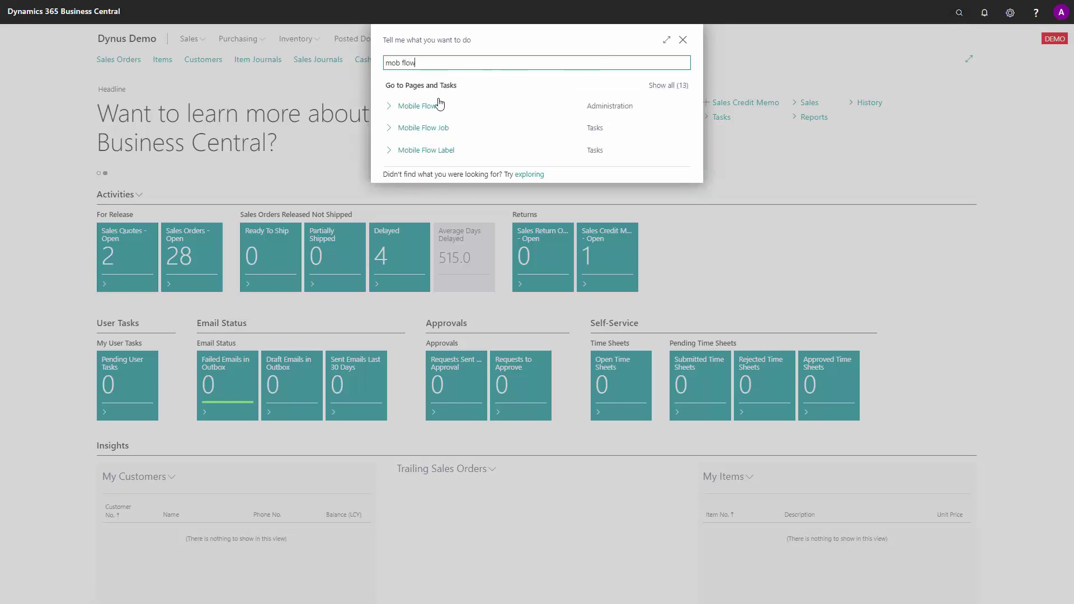
click(430, 110)
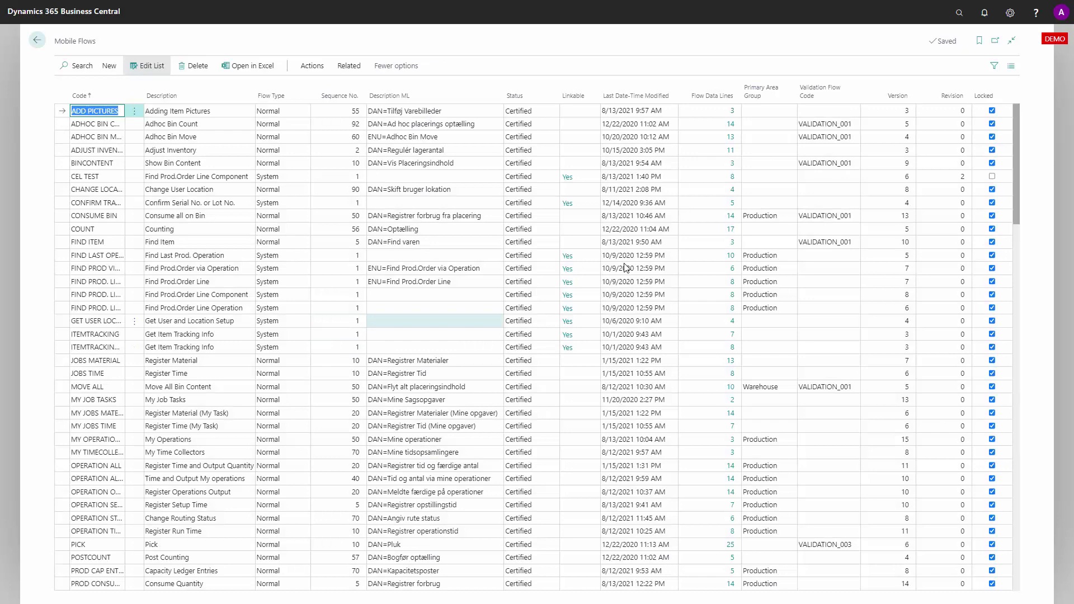
Select the Consume Quantity (PROD CONSUMP) flow row in the list
click(203, 584)
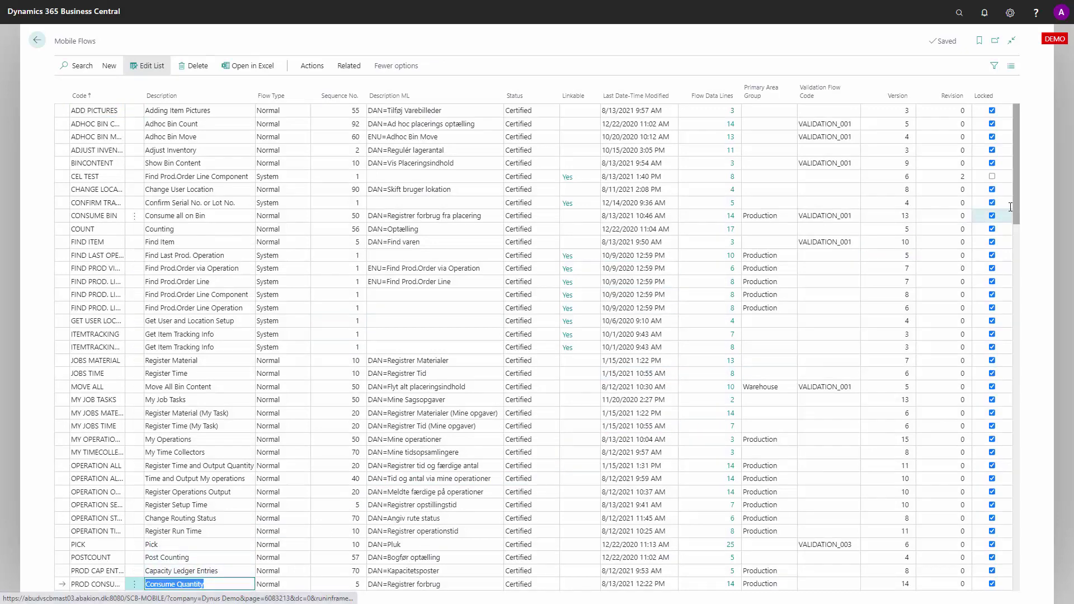
scroll(993, 240, down, 2)
scroll(993, 240, down, 1)
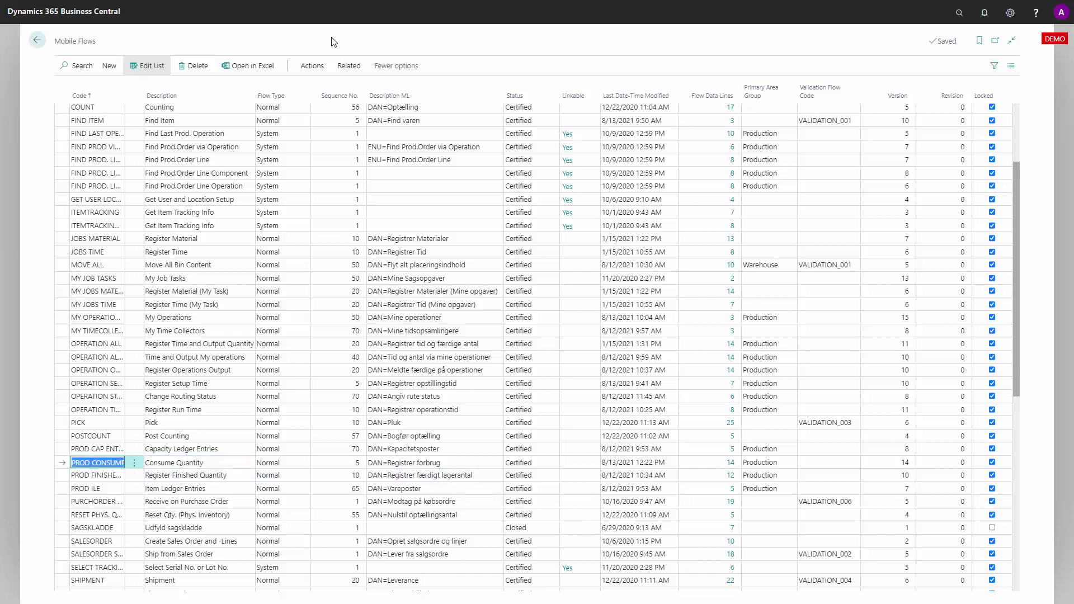
Copy the PROD CONSUMP flow with Copy Flow, entering new flow code 'PROD New CONSUMP'
click(312, 66)
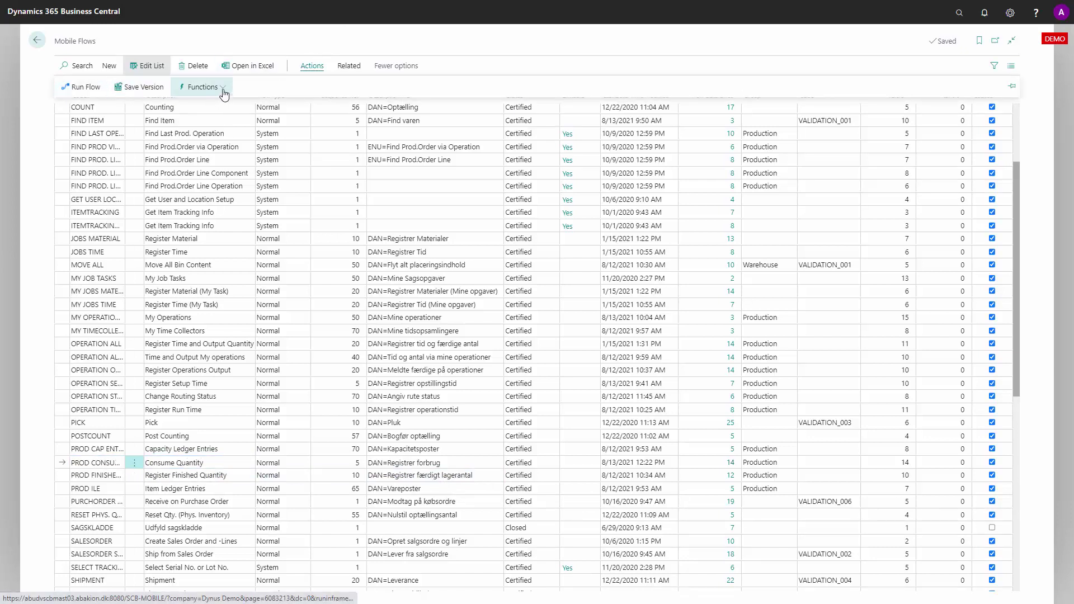
click(200, 87)
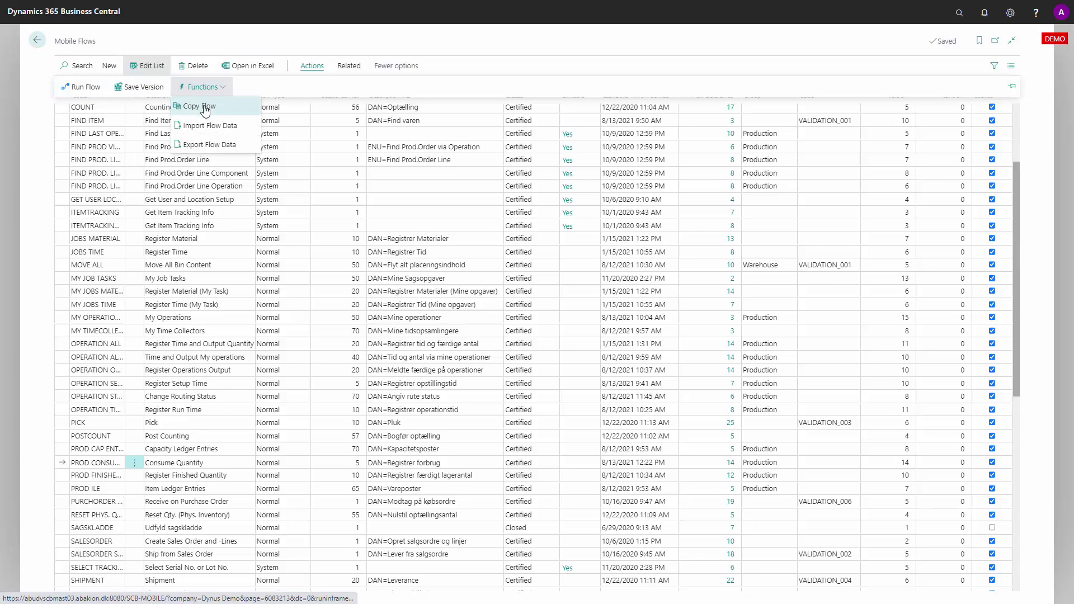
click(204, 107)
click(657, 275)
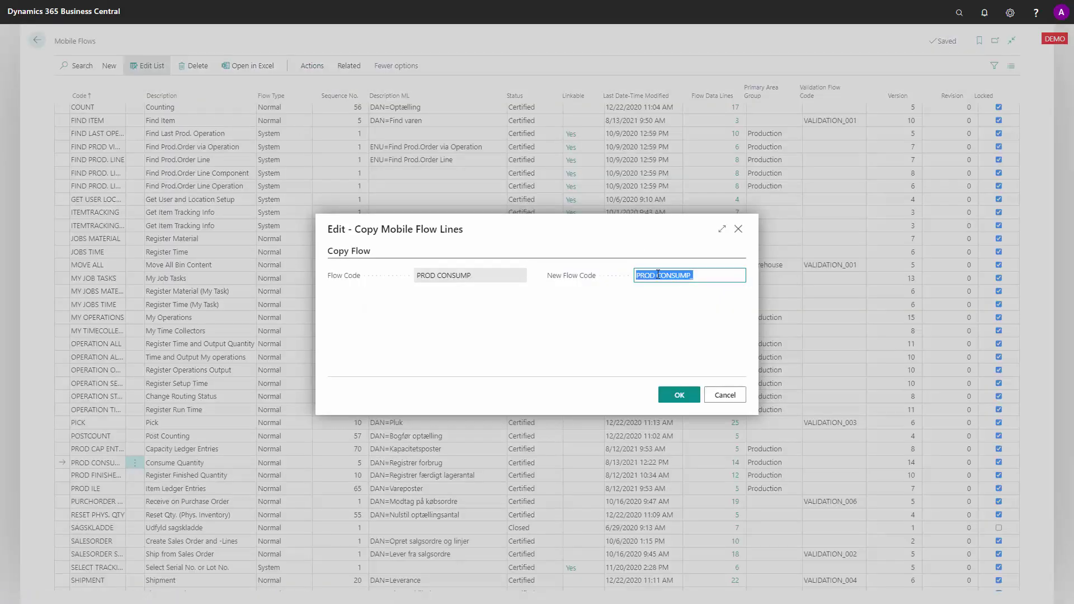
click(657, 275)
text(New)
key(End)
key(BackSpace)
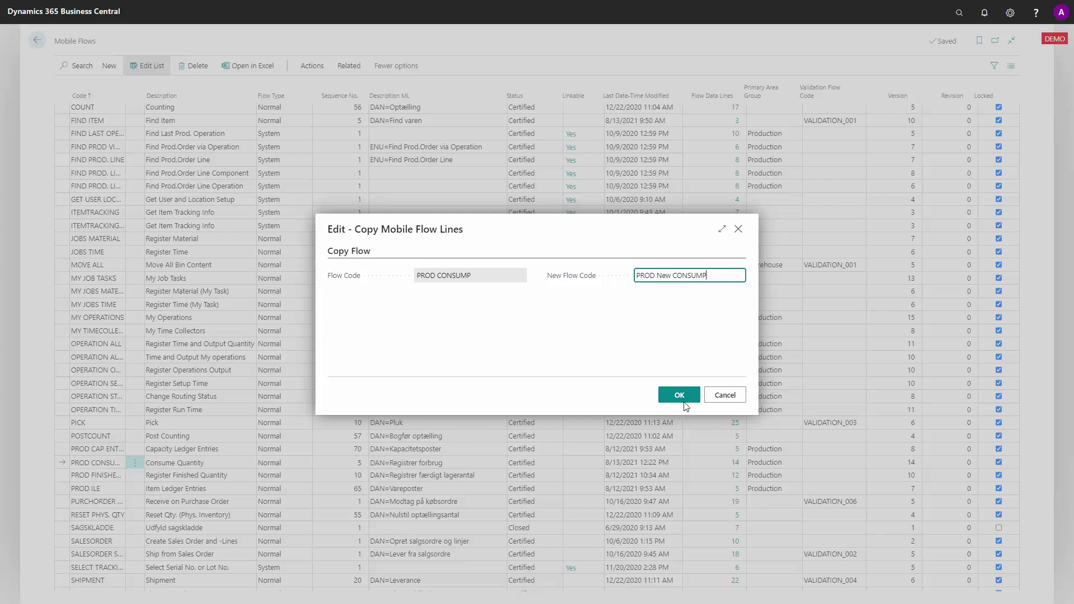
click(682, 395)
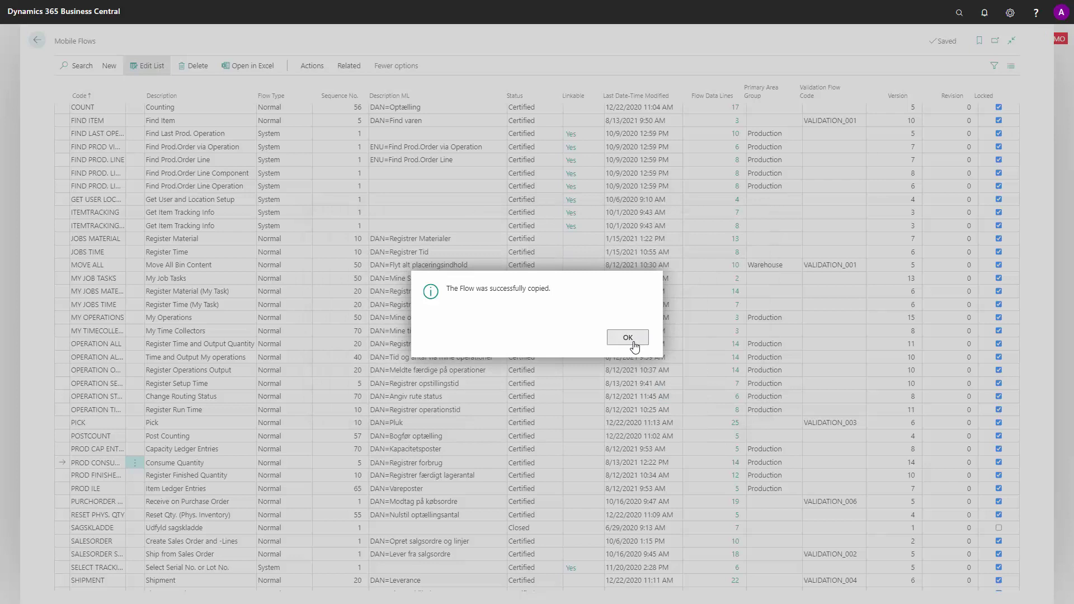
Dismiss the success message and set the PROD NEW CONSUMP flow's Status to New
click(635, 339)
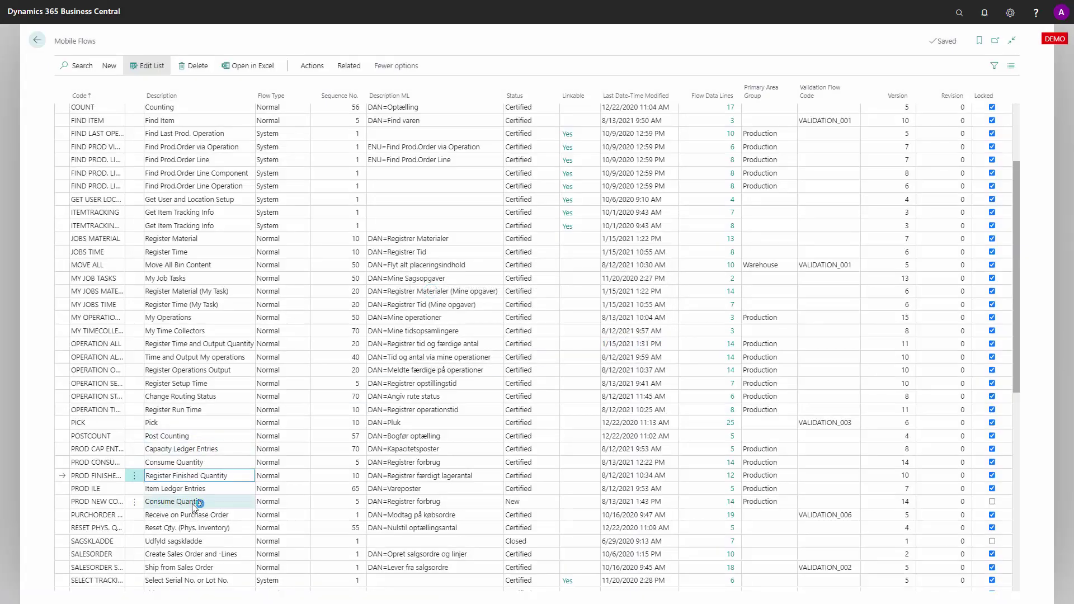
click(187, 502)
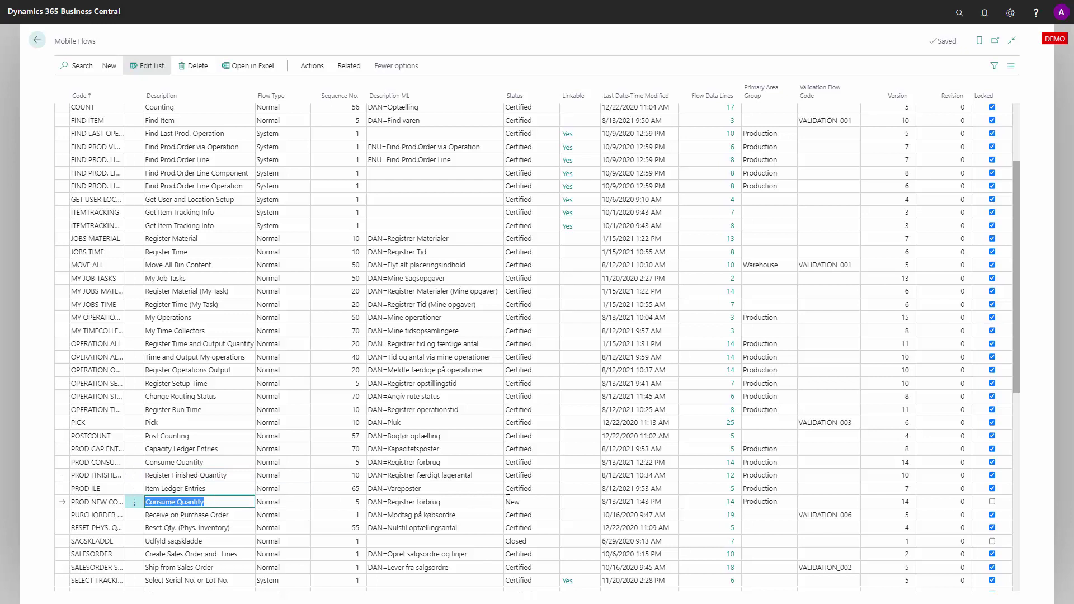
click(527, 503)
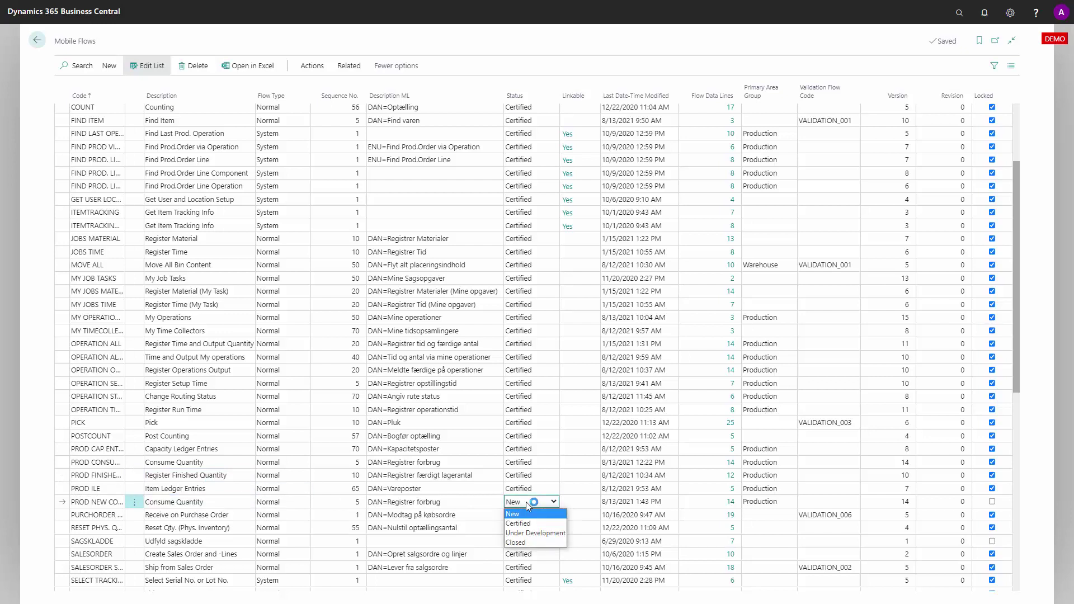
click(461, 506)
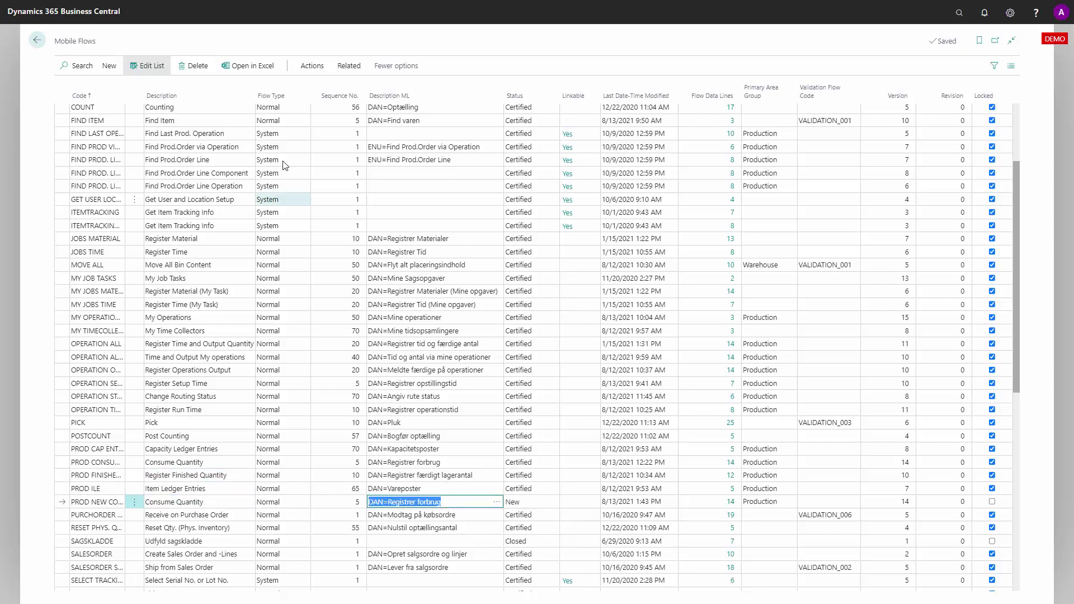
click(310, 70)
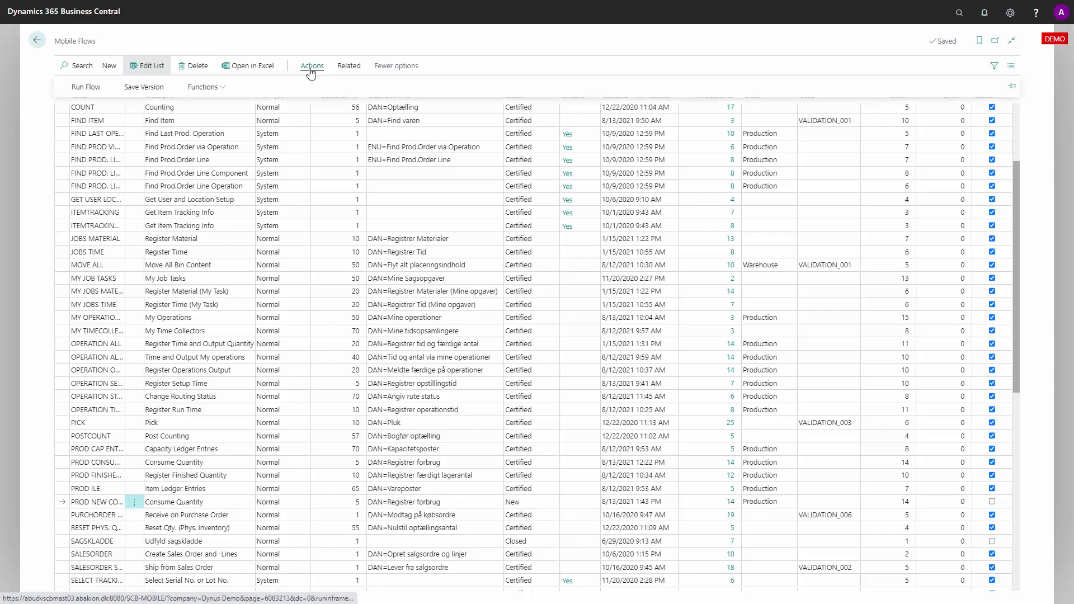
click(348, 68)
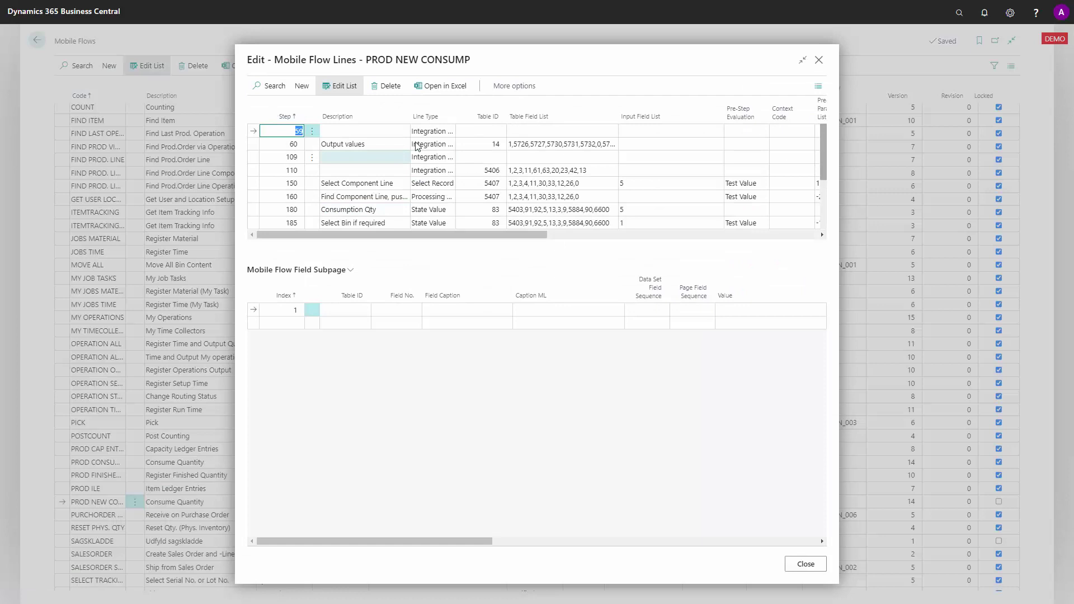
click(430, 148)
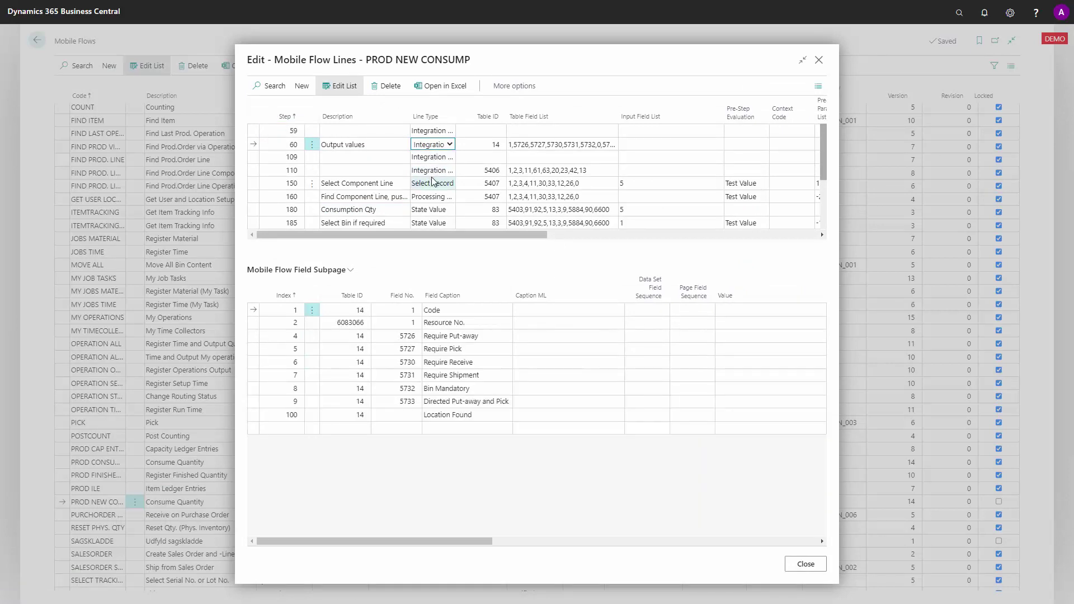
click(432, 181)
click(432, 196)
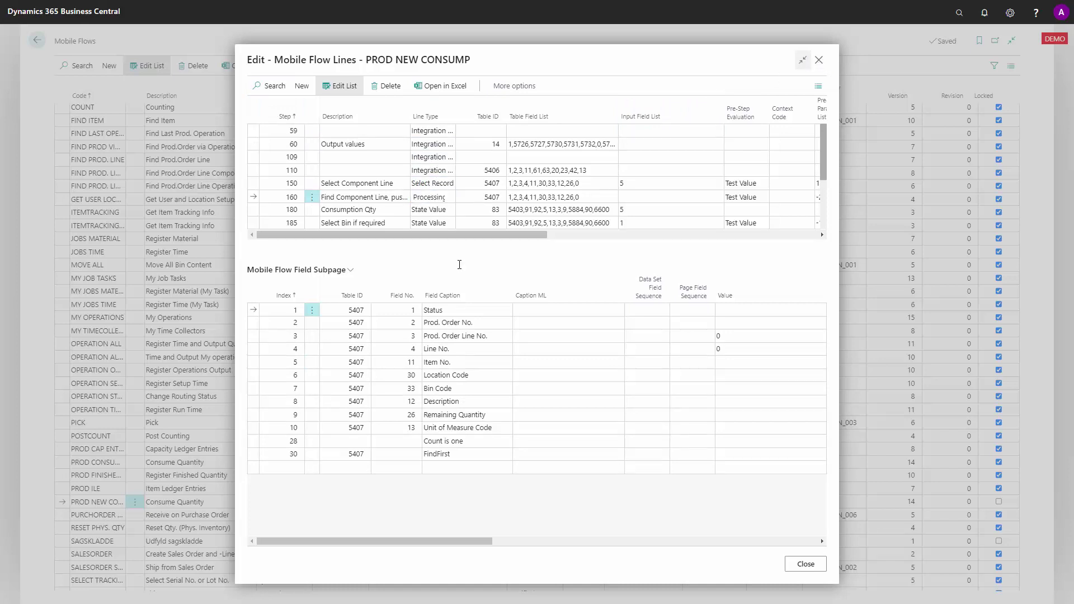
key(Escape)
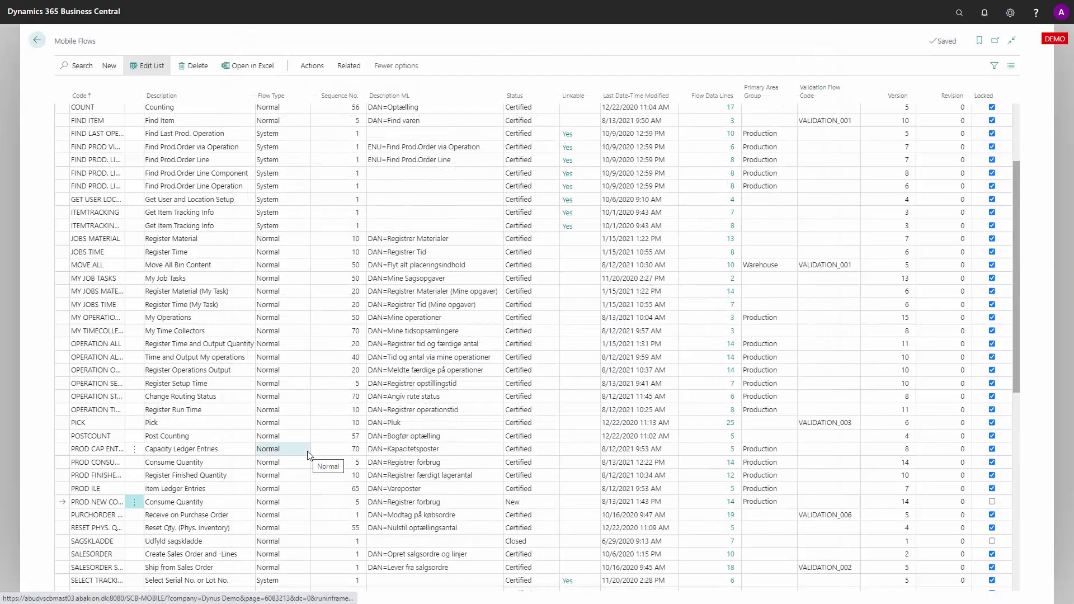